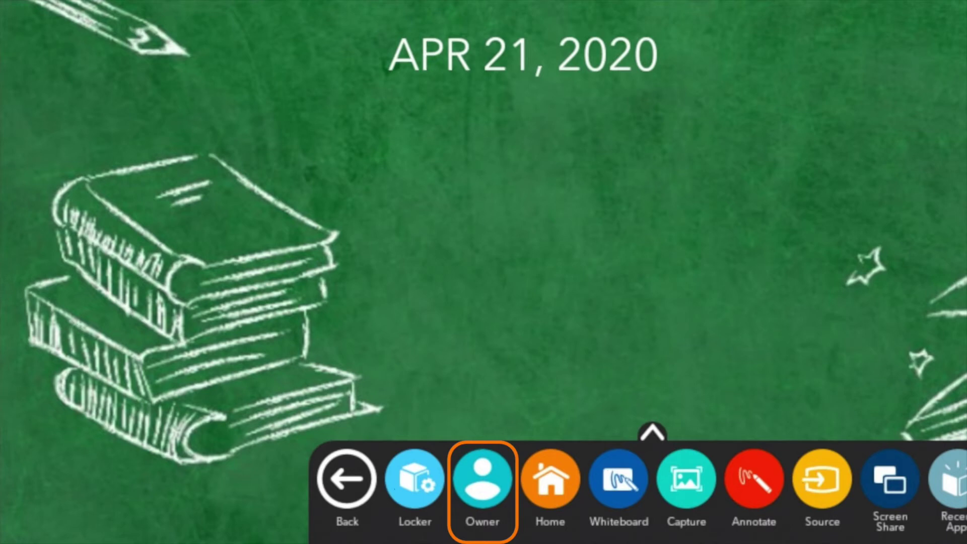
Open the Owner's user info and photo options from the dock, then dismiss both.
{"action": "key", "text": "Return"}
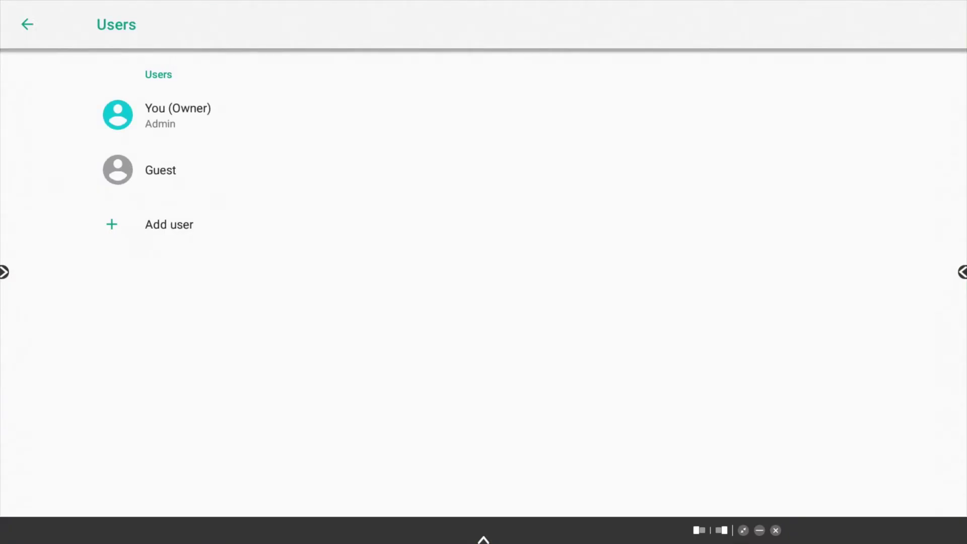
{"action": "left_click", "coordinate": [178, 115]}
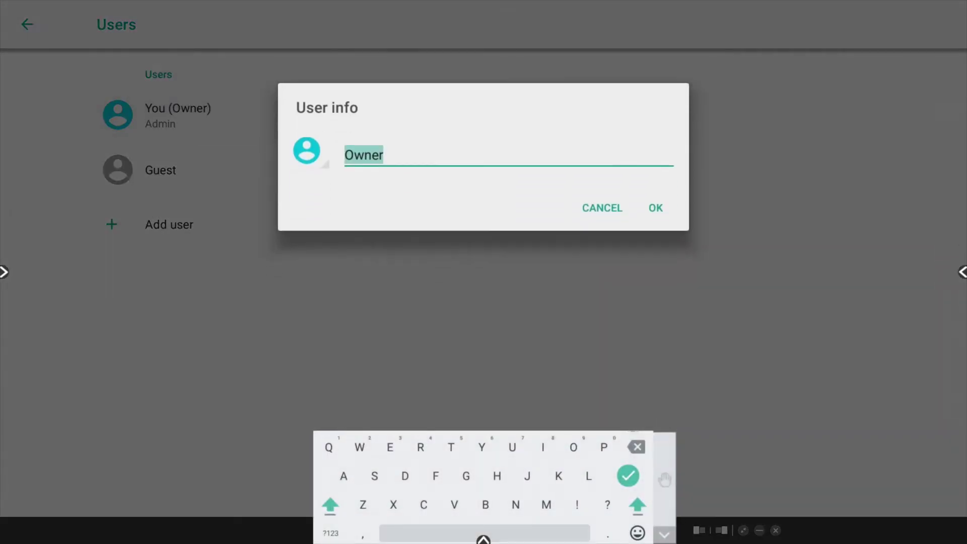
{"action": "left_click", "coordinate": [307, 150]}
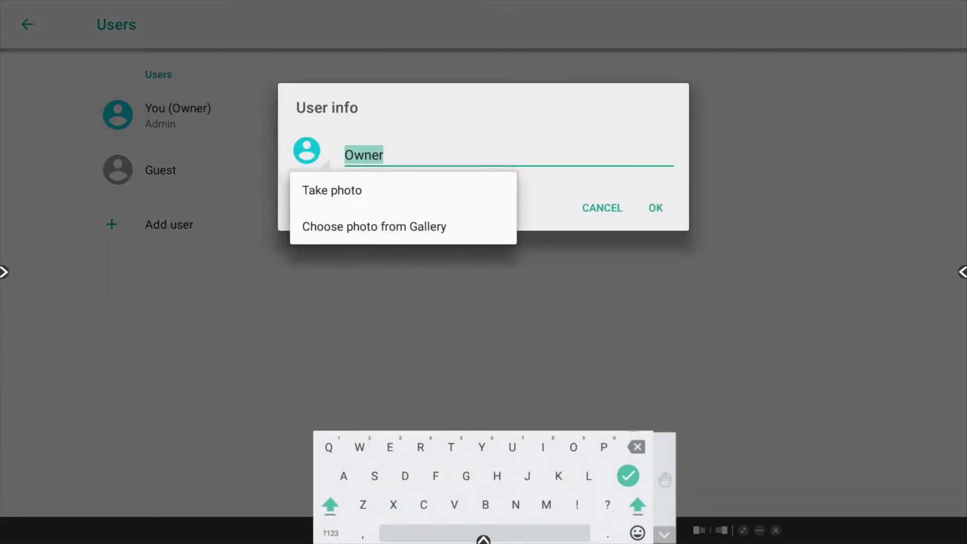
{"action": "key", "text": "Escape"}
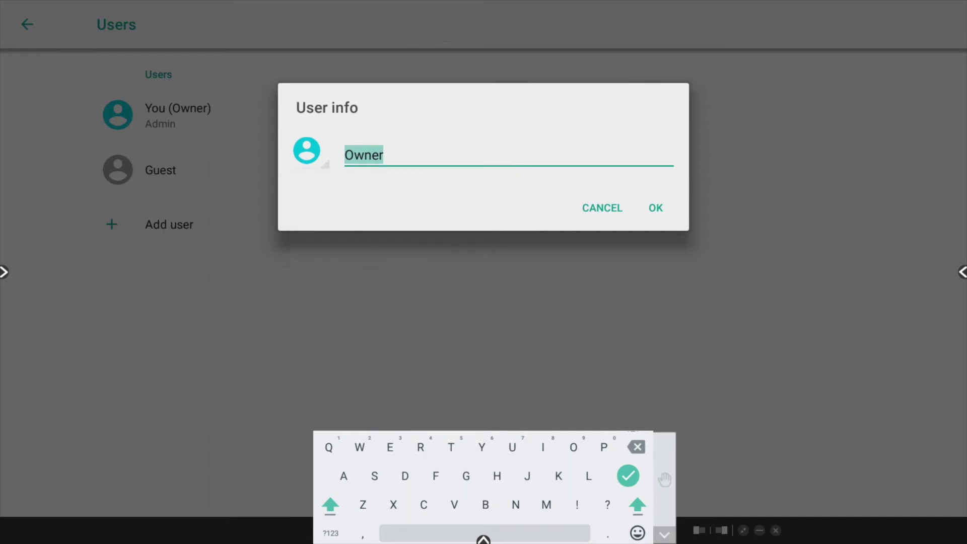
{"action": "key", "text": "Escape"}
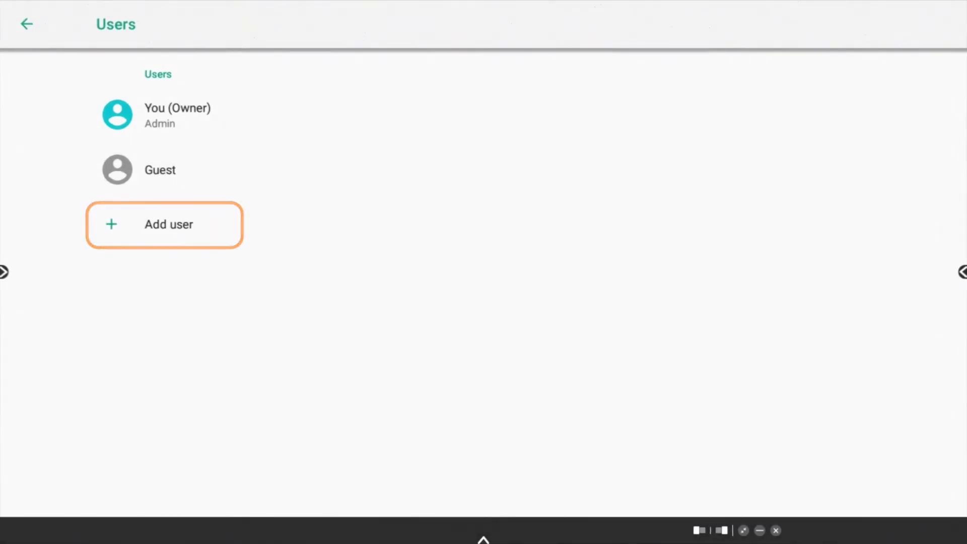
Confirm 'Add new user?' and choose SET UP NOW to switch into New user.
{"action": "key", "text": "Return"}
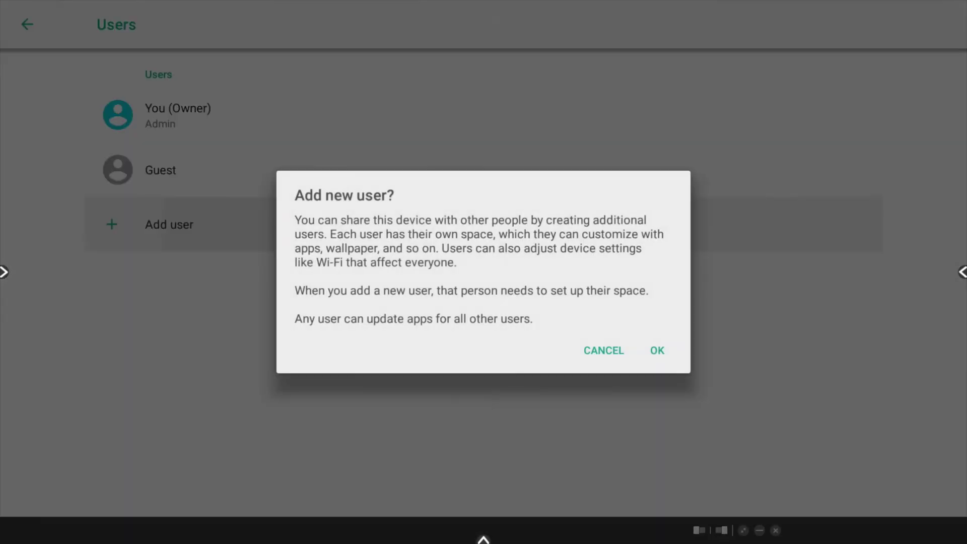
{"action": "key", "text": "Return"}
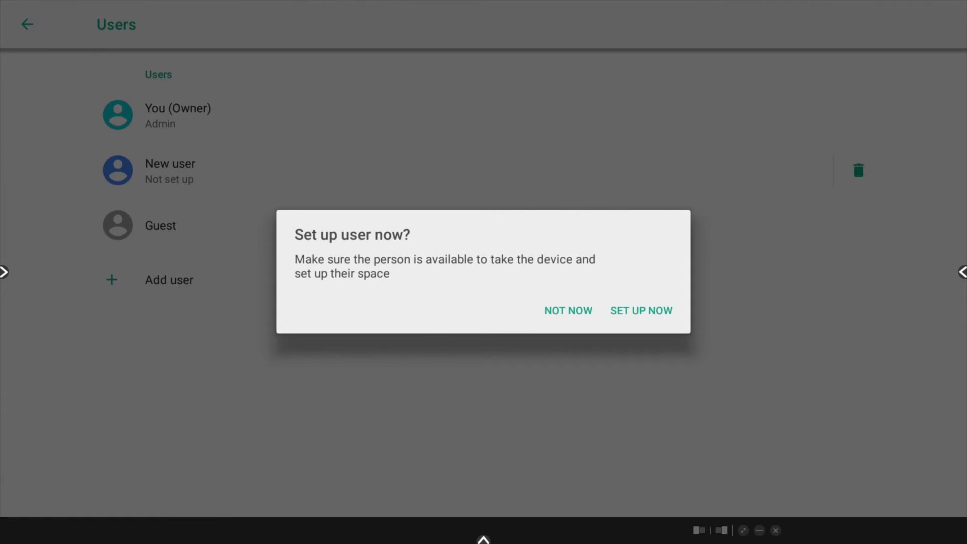
{"action": "key", "text": "Return"}
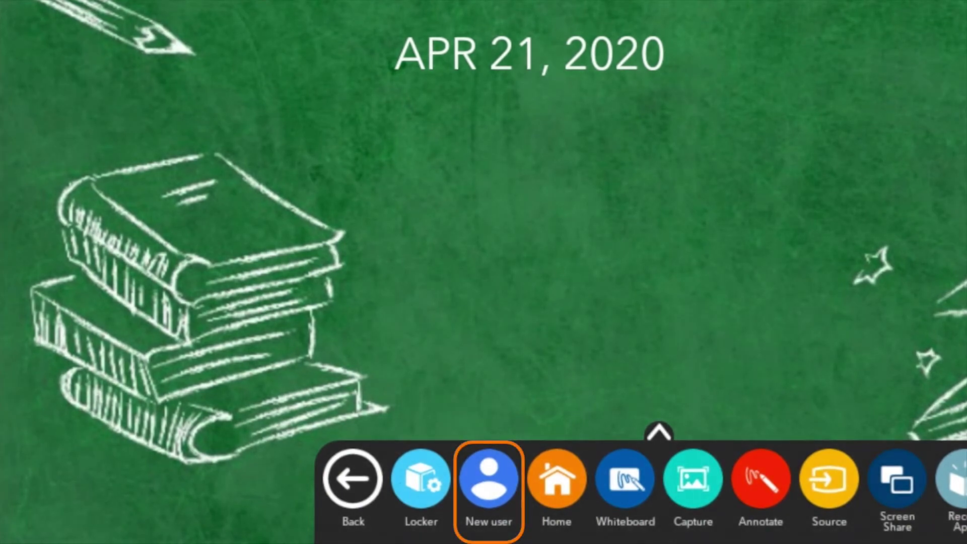
{"action": "left_click", "coordinate": [490, 484]}
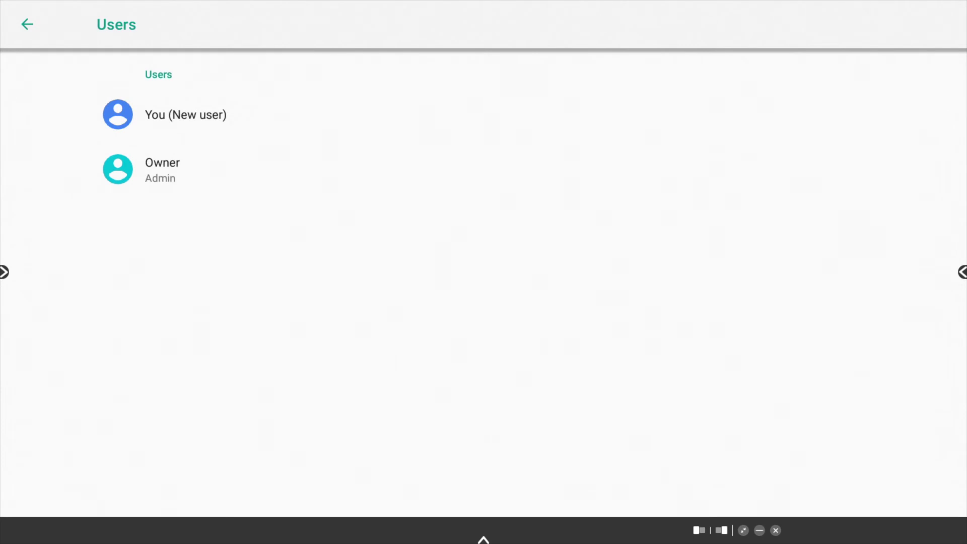
{"action": "left_click", "coordinate": [185, 115]}
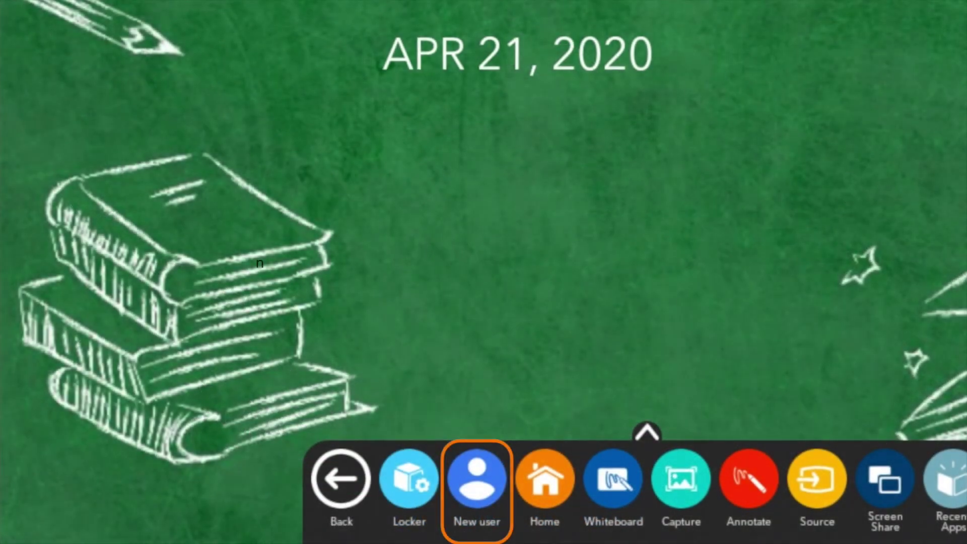
{"action": "key", "text": "Return"}
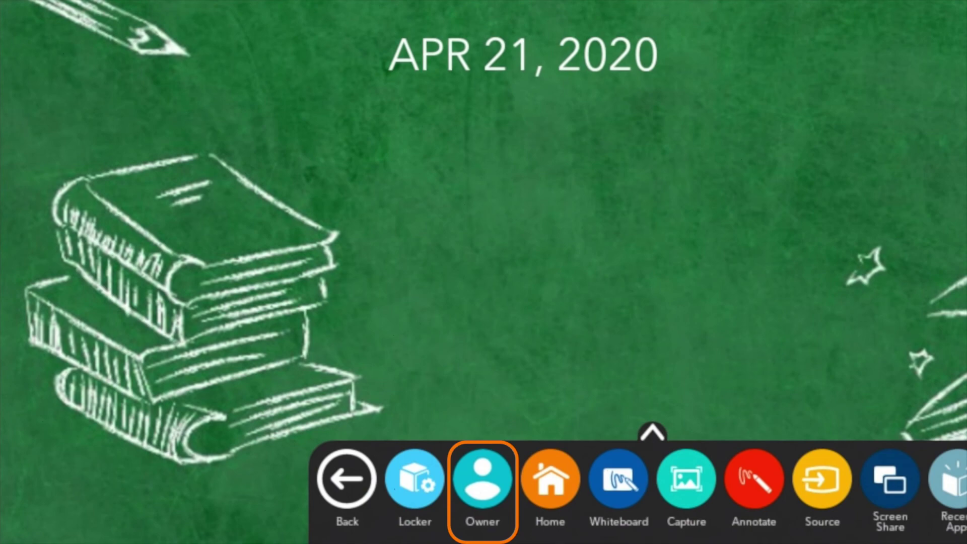
Open the Owner's Users settings page from its dock quick options.
{"action": "key", "text": "Return"}
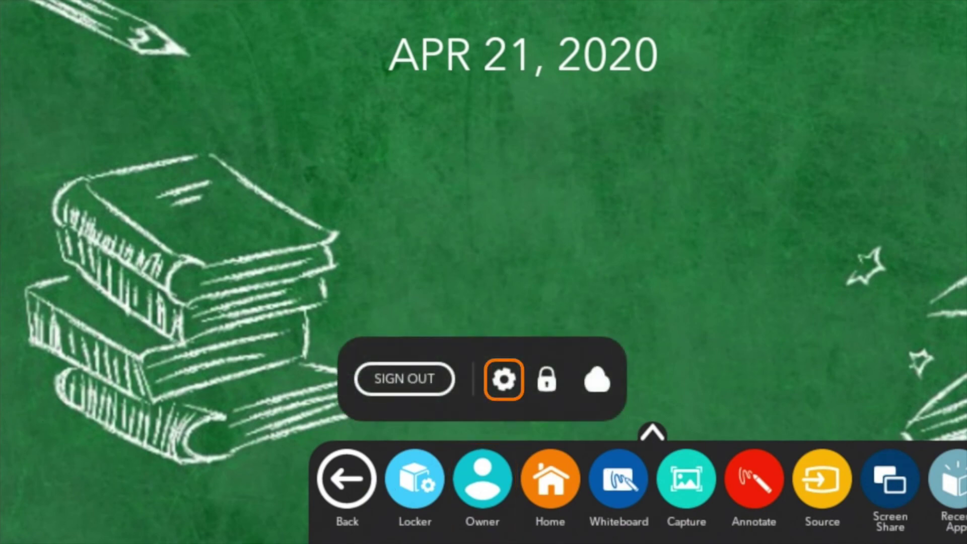
{"action": "key", "text": "Return"}
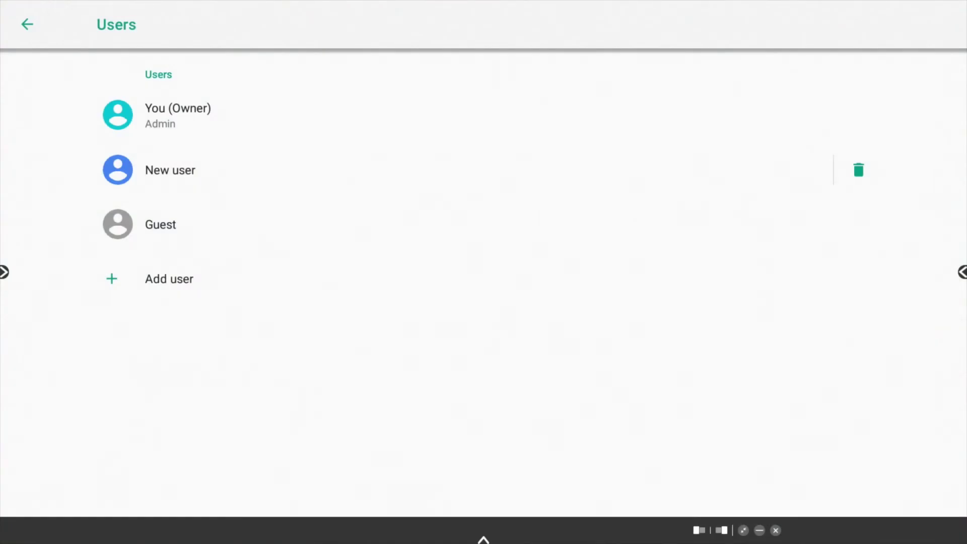